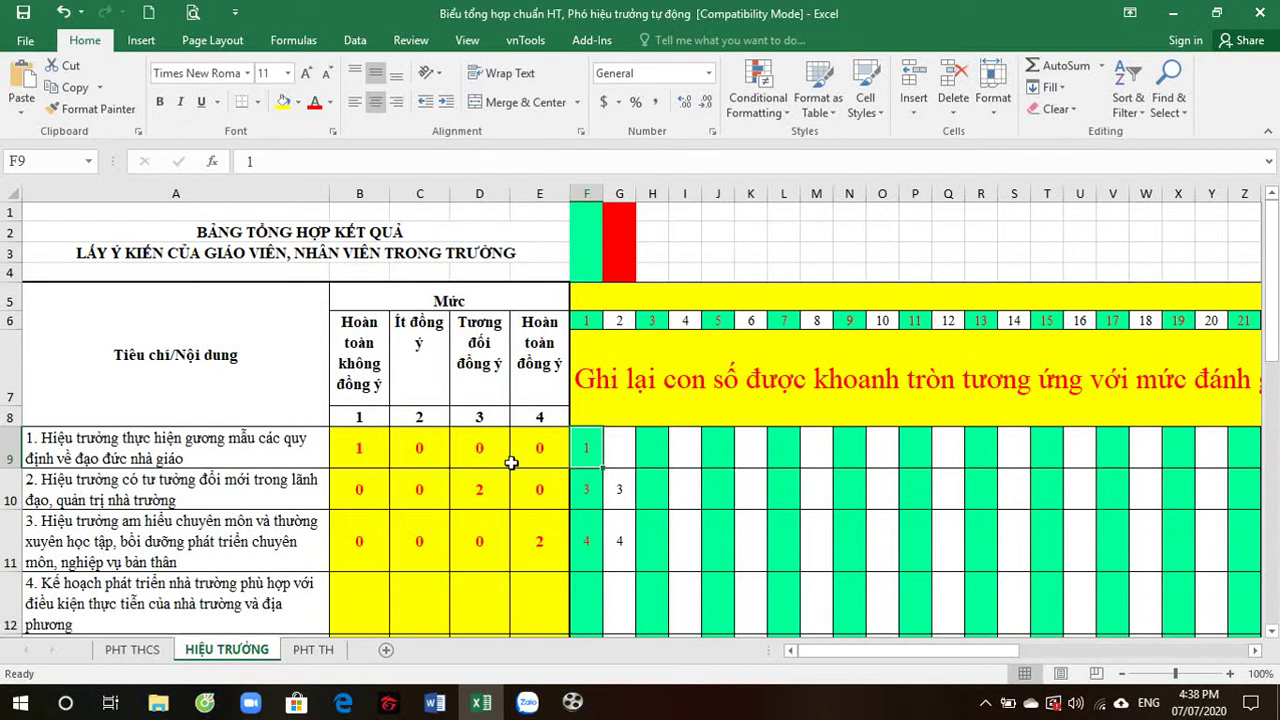
Look through the 18 evaluation criteria and their rating columns on the HIỆU TRƯỞNG sheet.
scroll(511, 462, "down", 11)
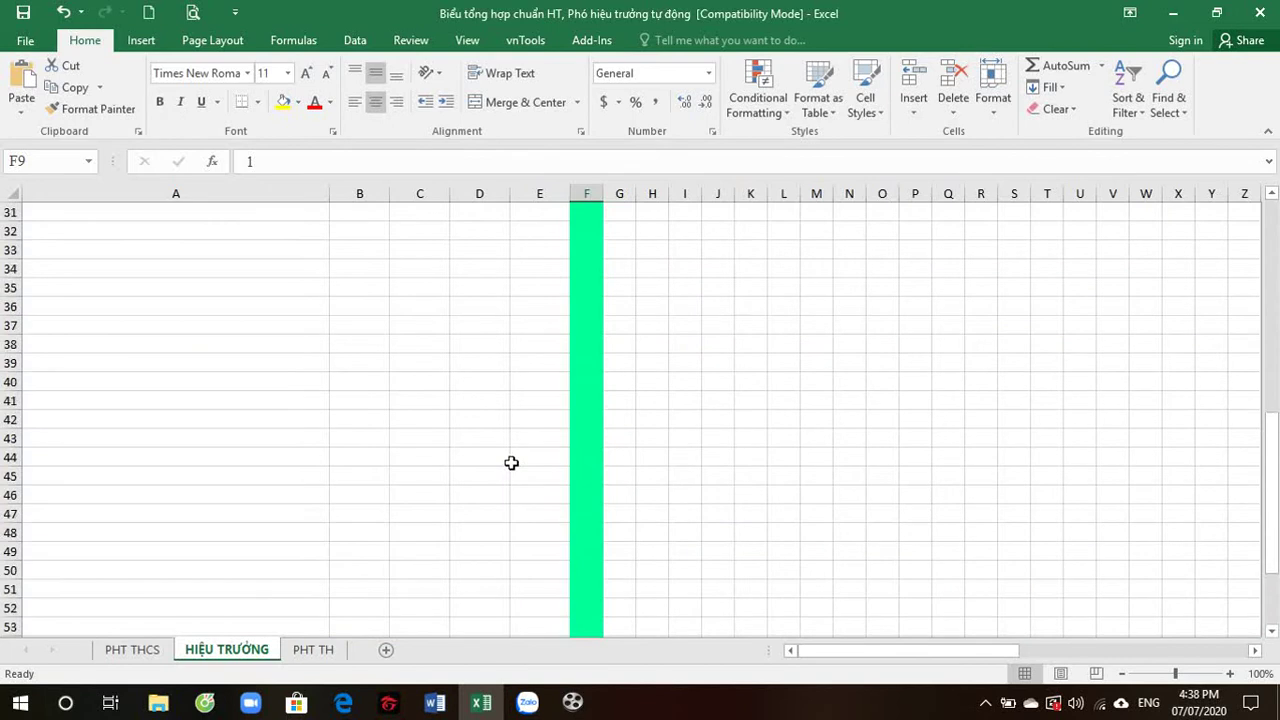
scroll(511, 462, "up", 4)
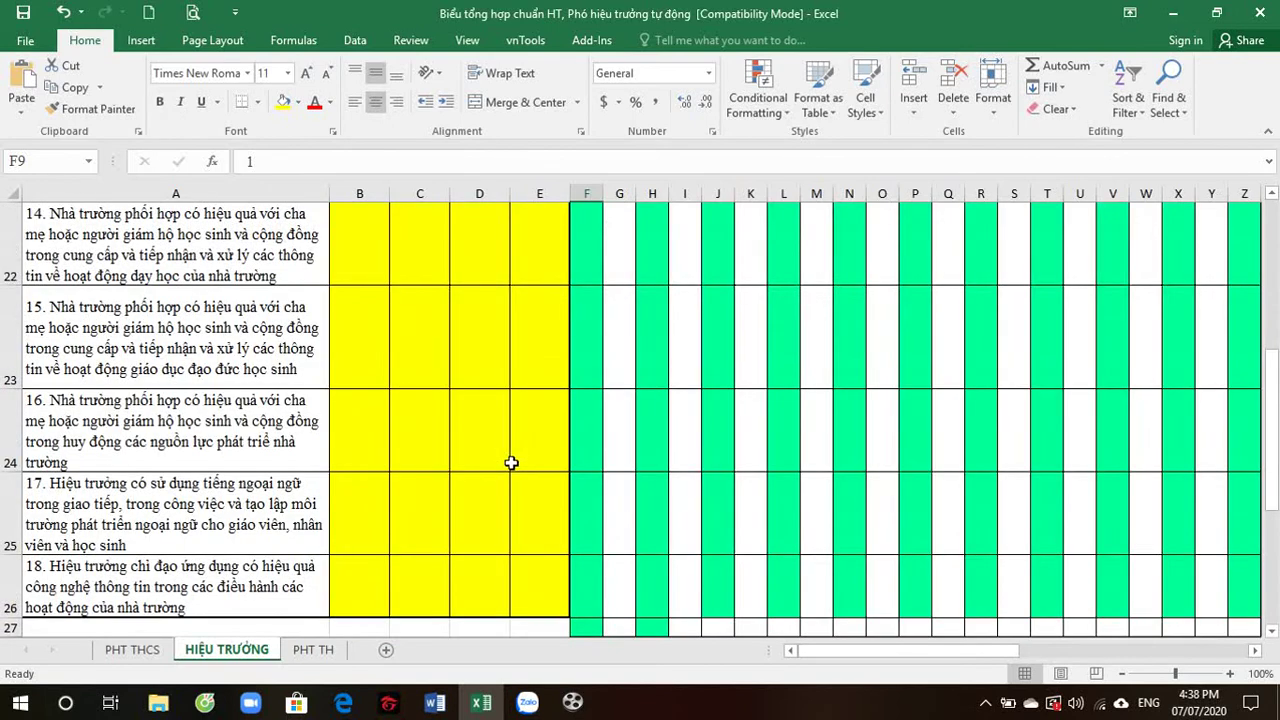
scroll(511, 462, "up", 1)
scroll(511, 462, "up", 3)
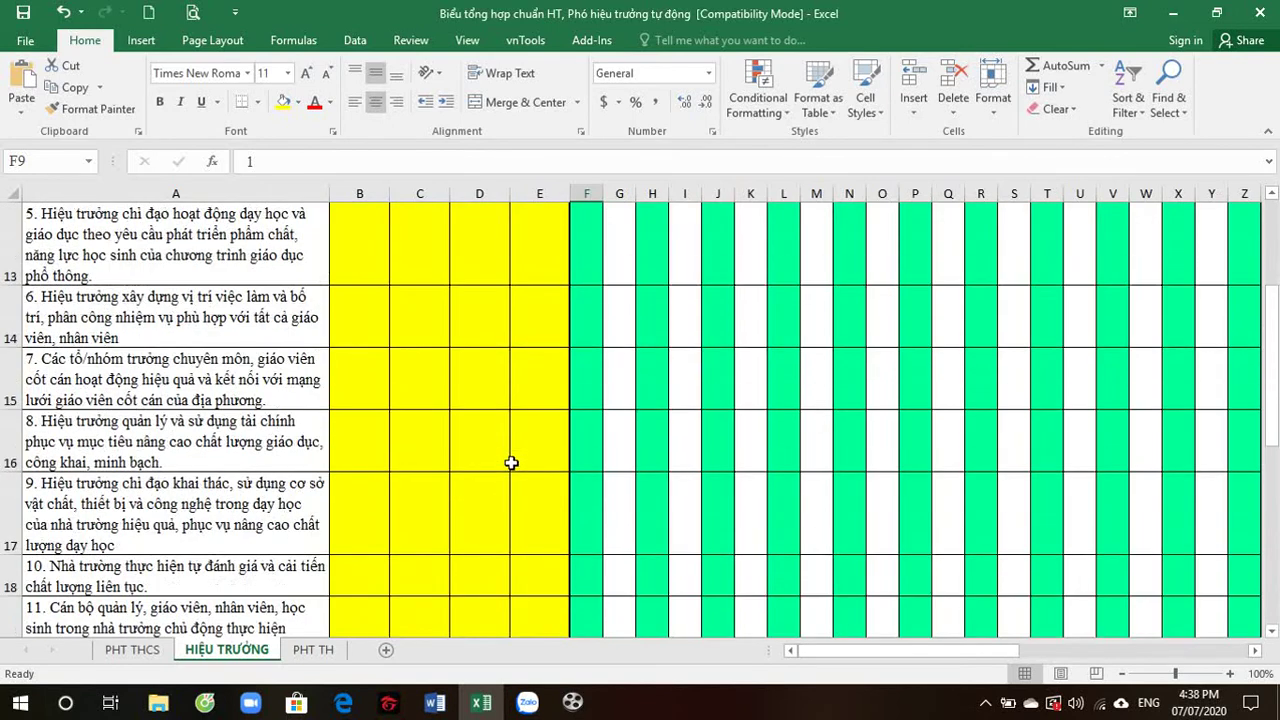
scroll(511, 462, "down", 7)
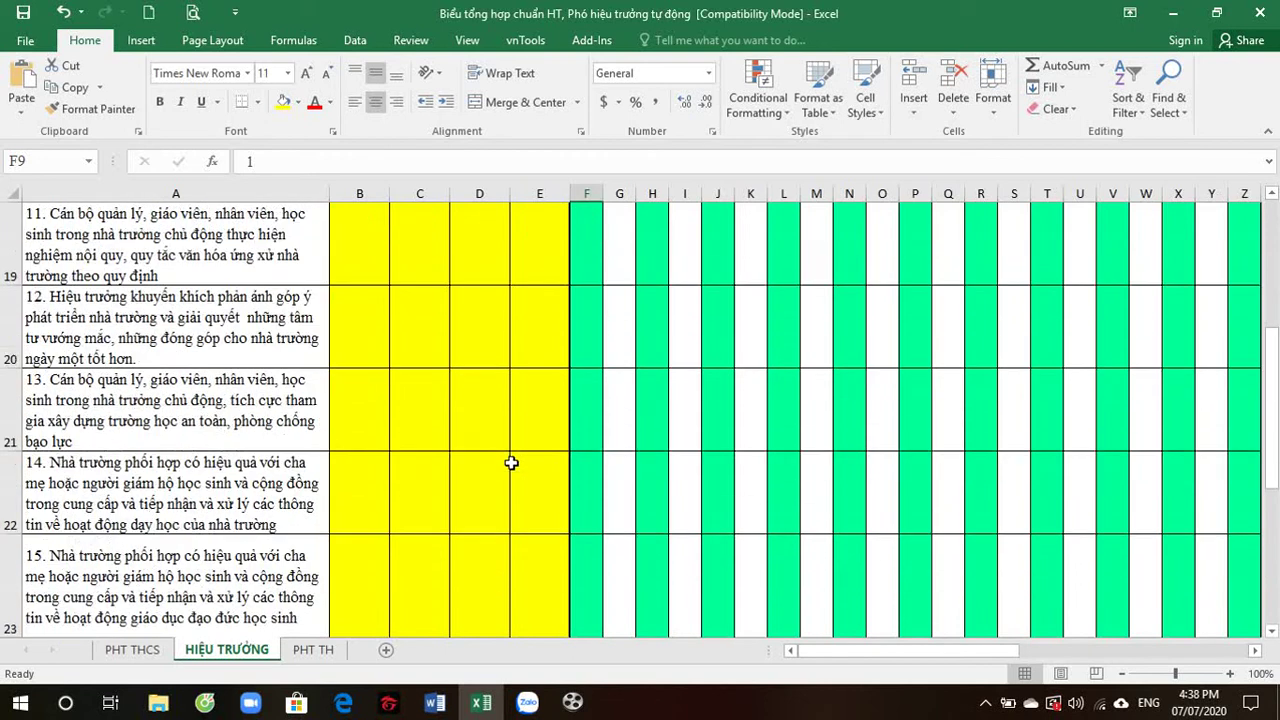
scroll(511, 462, "up", 9)
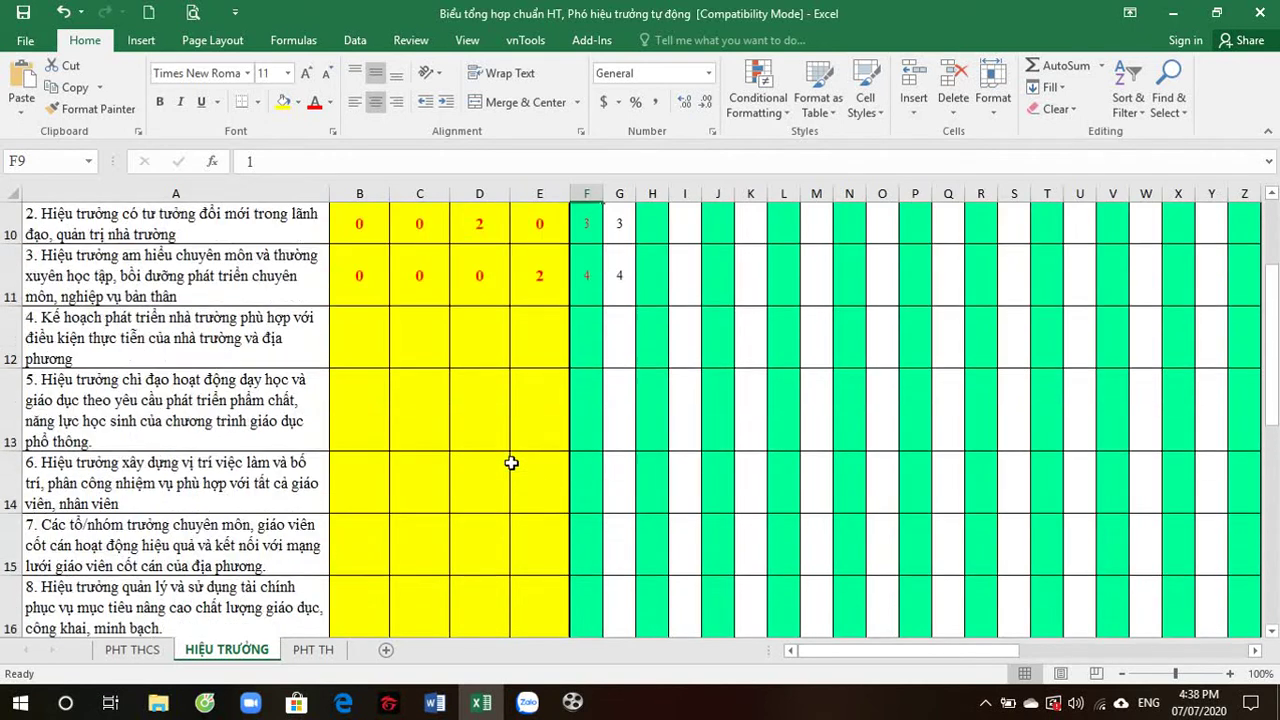
scroll(511, 462, "up", 1)
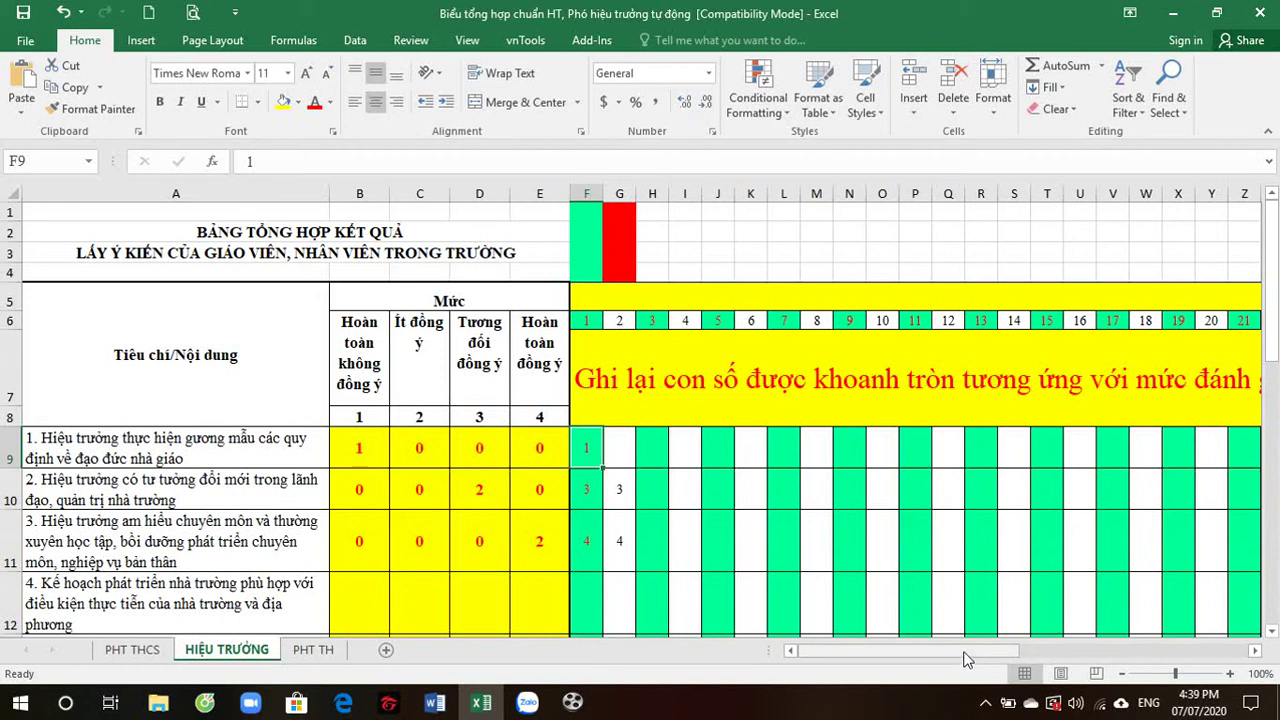
Insert five blank columns at I:M, between the columns numbered 3 and 4 in the ratings area.
left_click_drag(966, 658, 920, 642)
left_click_drag(684, 186, 806, 216)
right_click(757, 240)
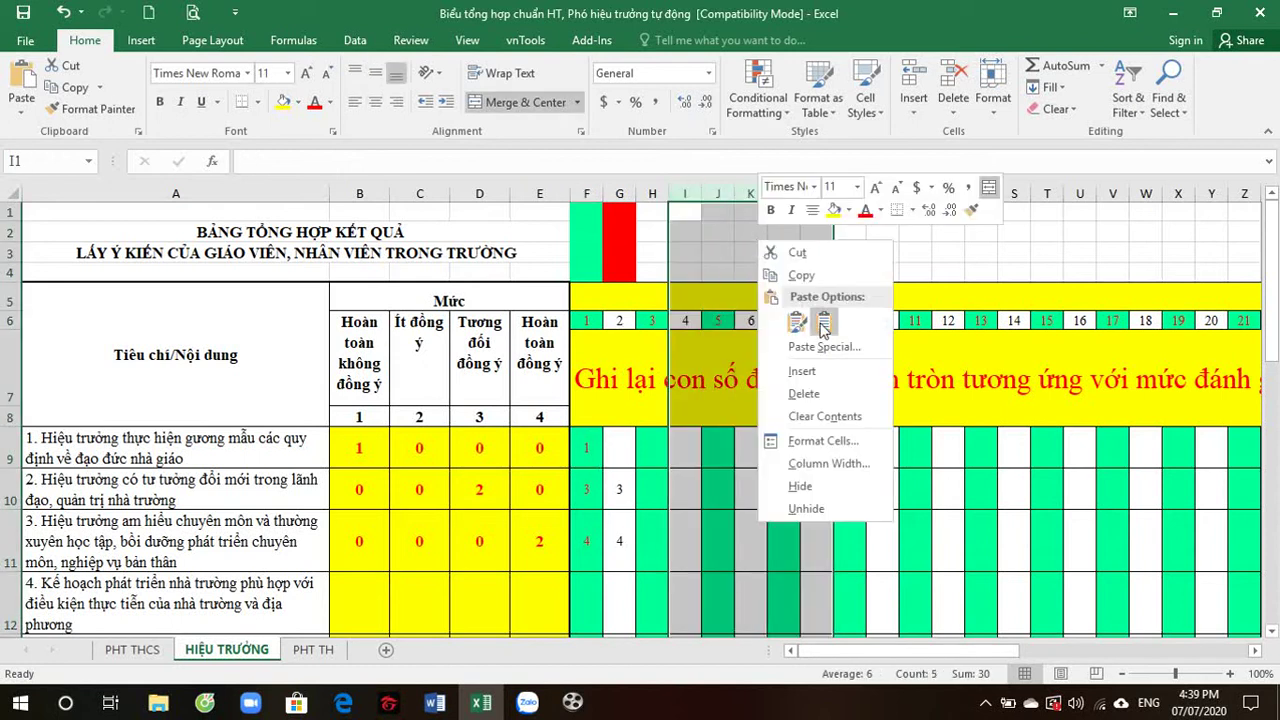
left_click(792, 372)
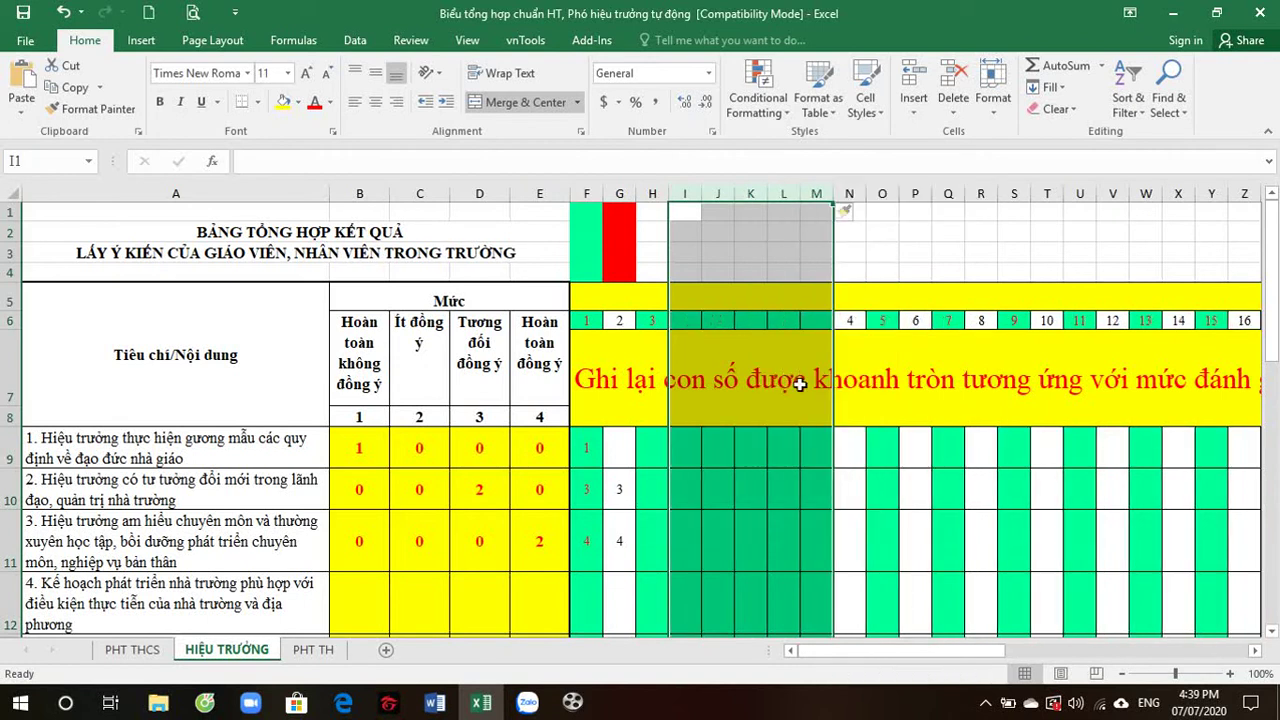
left_click(820, 560)
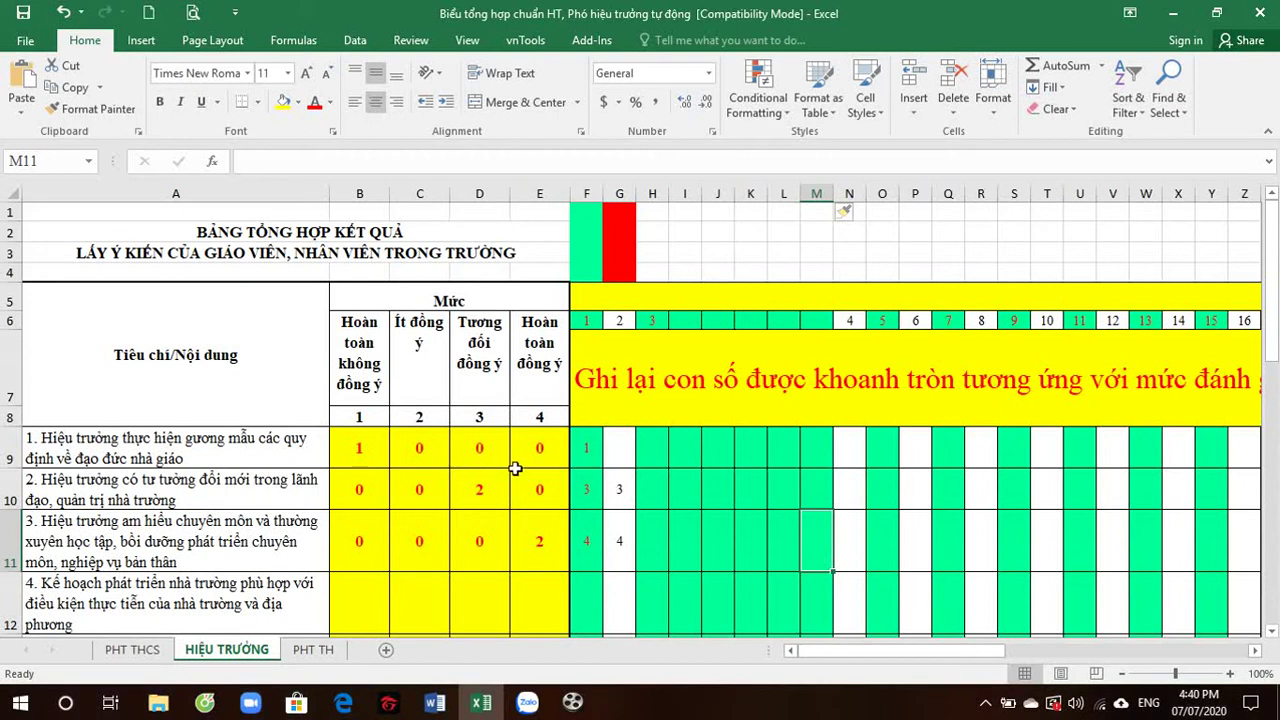
Clear the existing ratings in F9:G11 and enter the first respondent's ratings 4, 3, 4, 3 in F9:F12.
left_click_drag(585, 453, 608, 536)
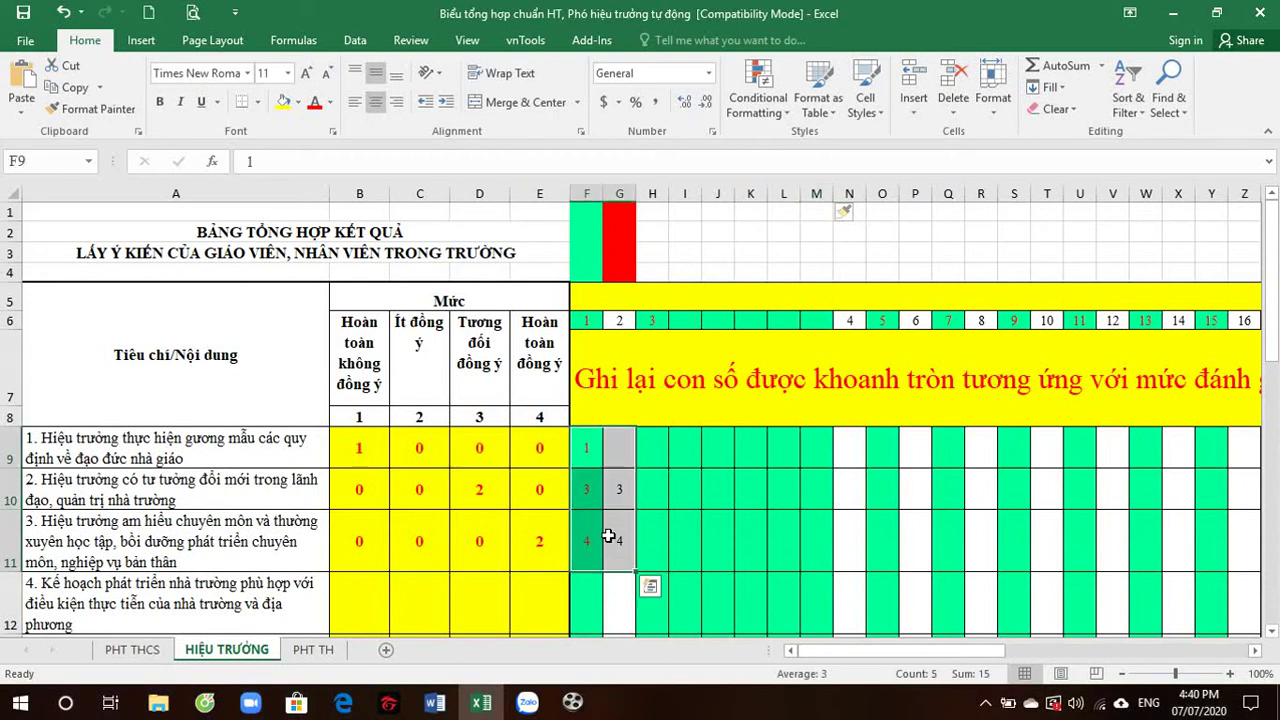
key("Delete")
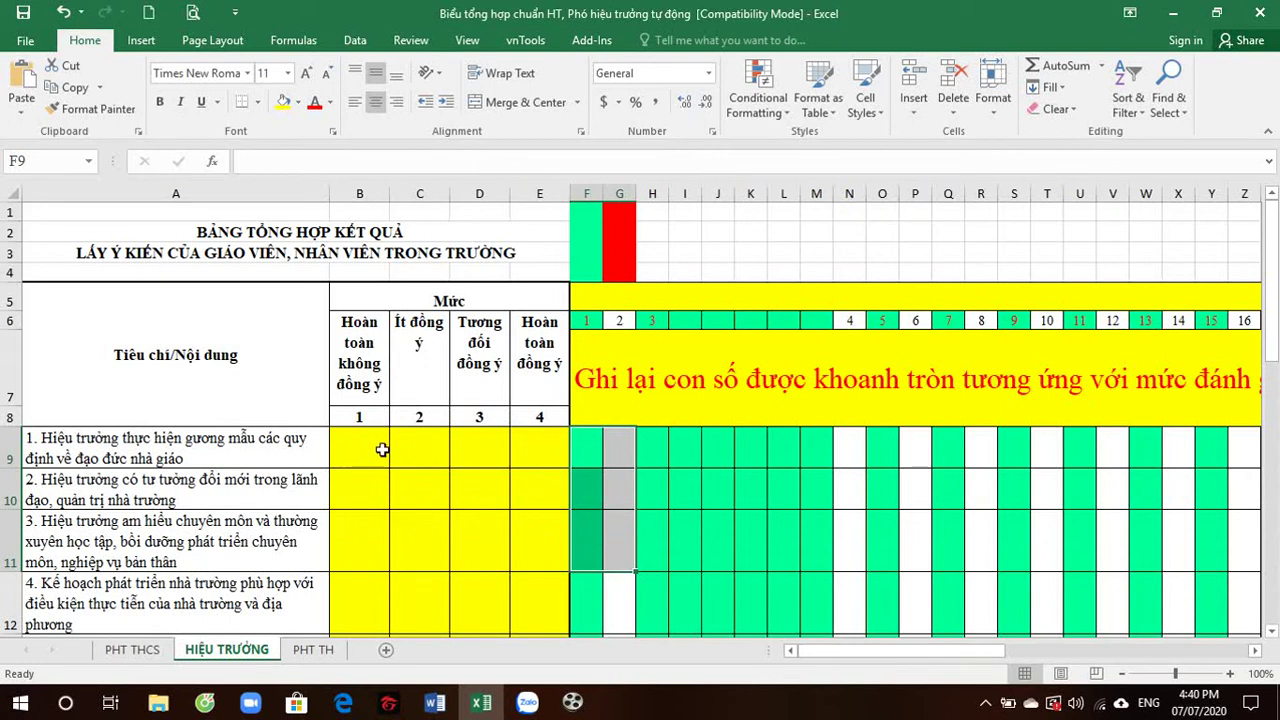
left_click(593, 458)
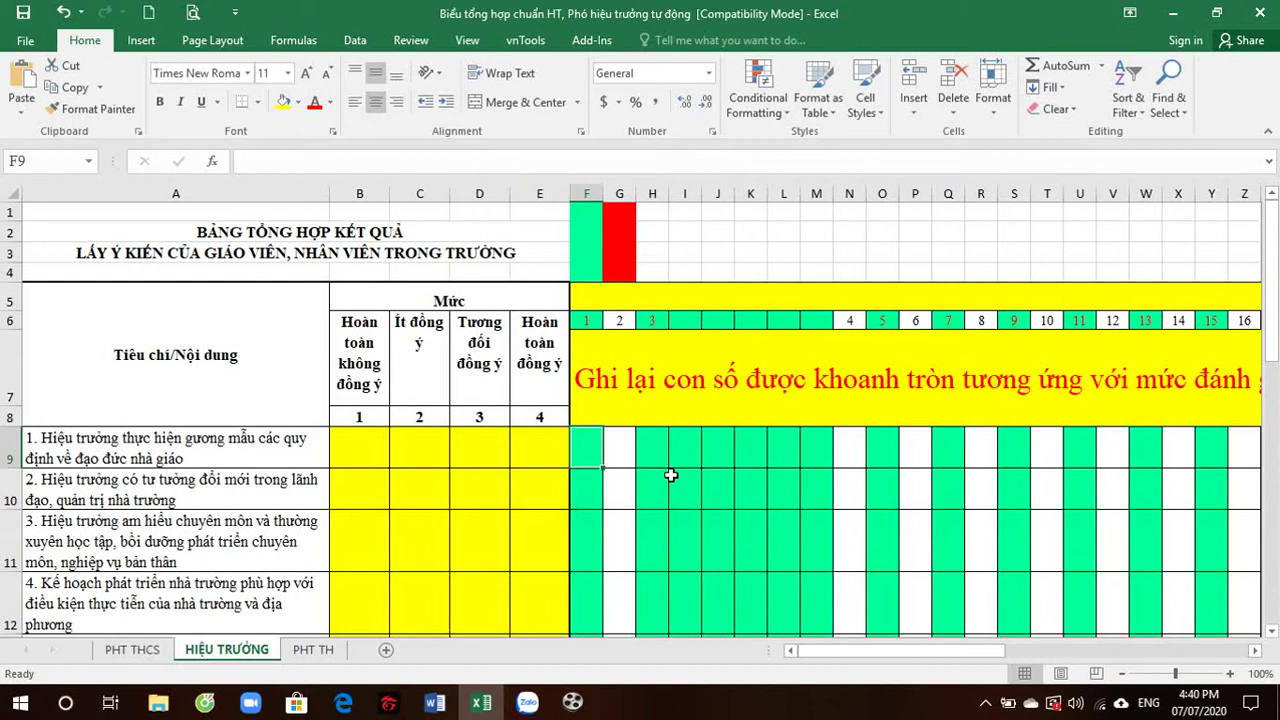
type("4")
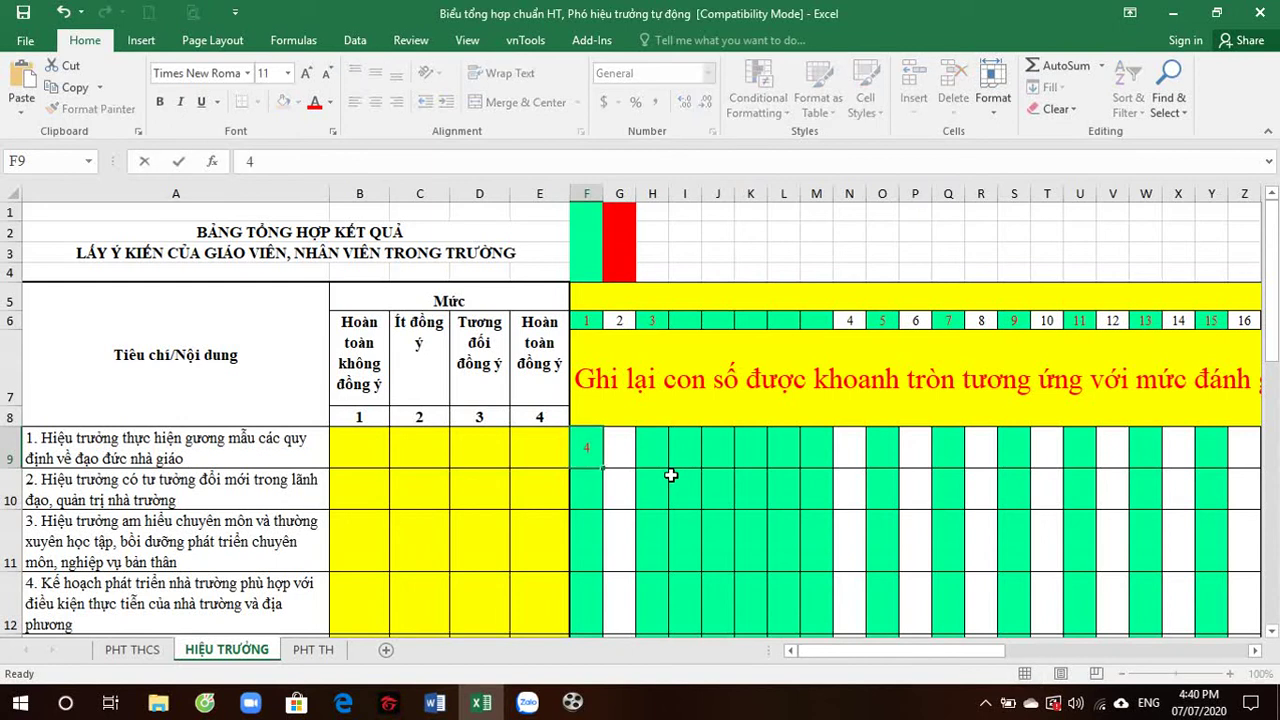
key("Return")
type("3")
key("Return")
type("4")
key("Return")
type("3")
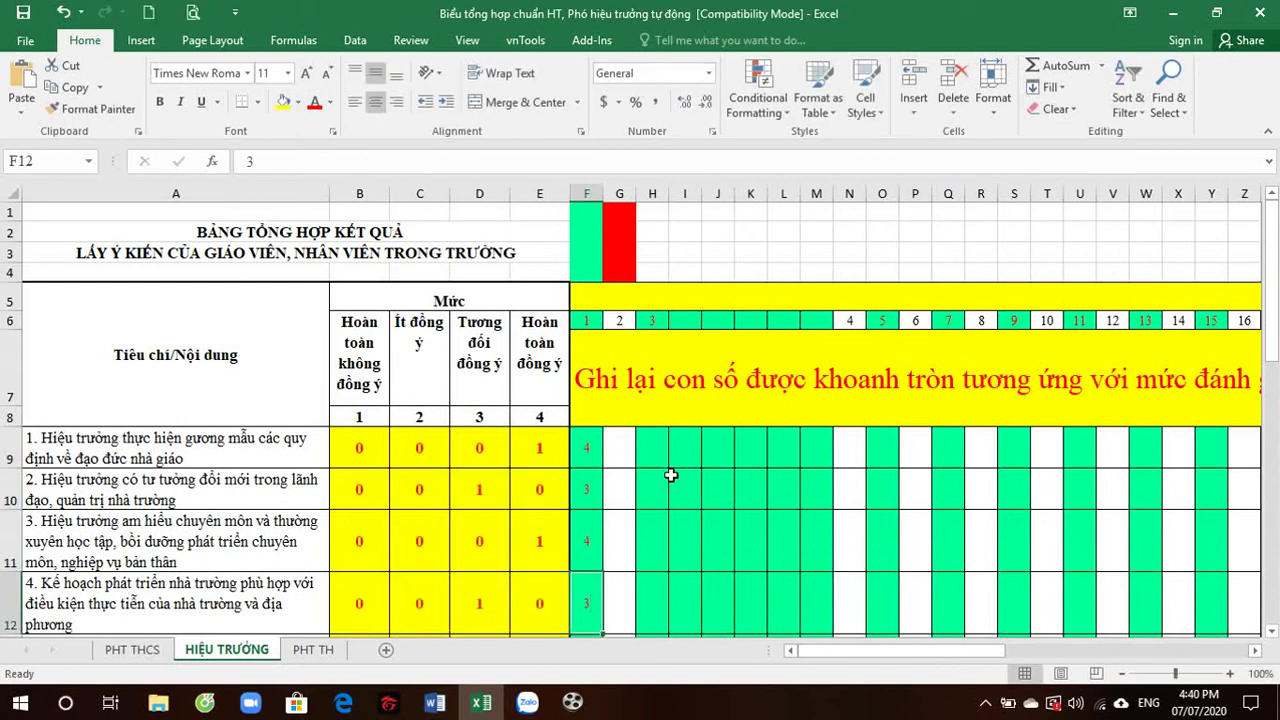
key("Return")
Enter the first respondent's ratings for criteria 5 to 10 in F13:F18: 4, 4, 4, 4, 4, 3.
type("4")
key("Return")
type("4")
key("Return")
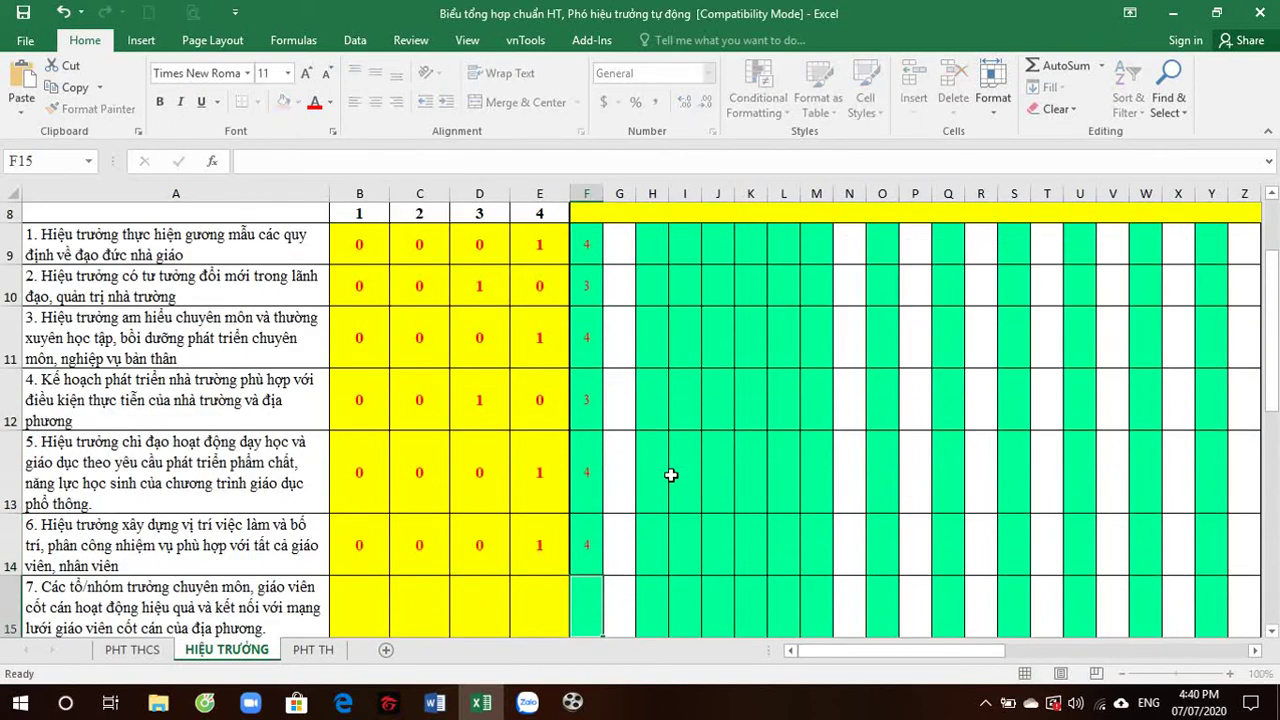
type("4")
key("Return")
type("4")
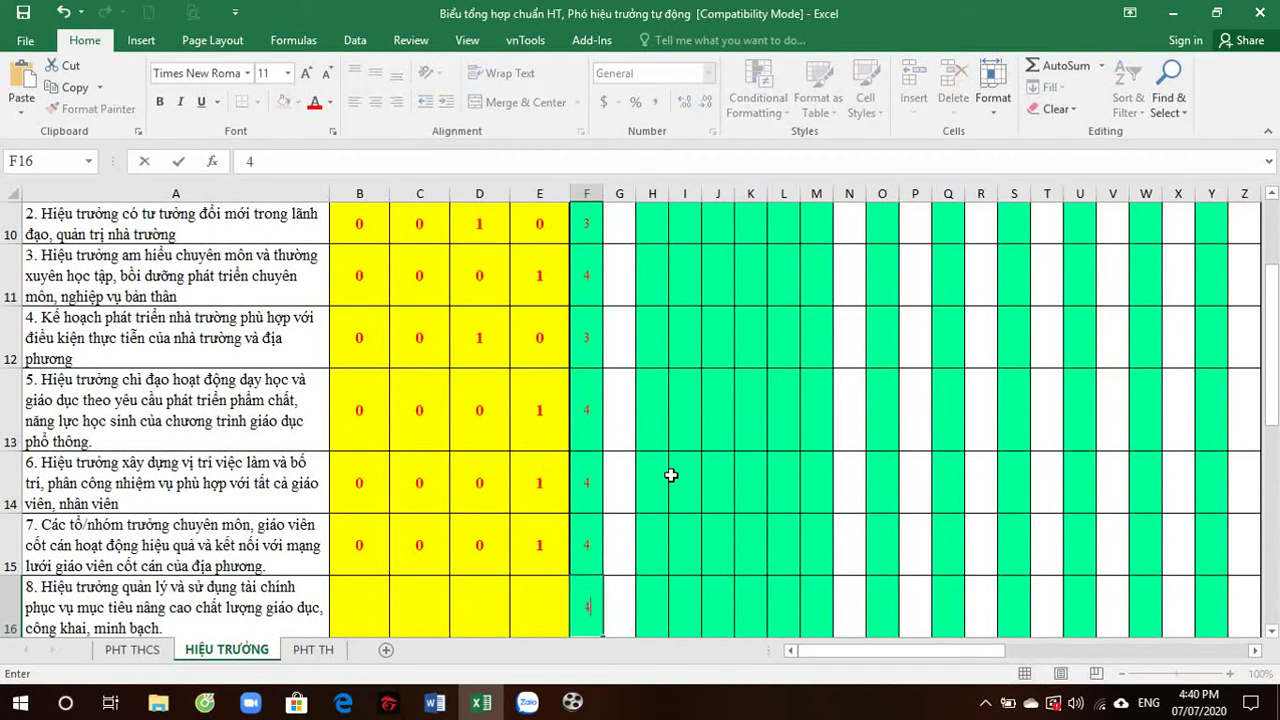
key("Return")
type("4")
key("Return")
type("3")
key("Return")
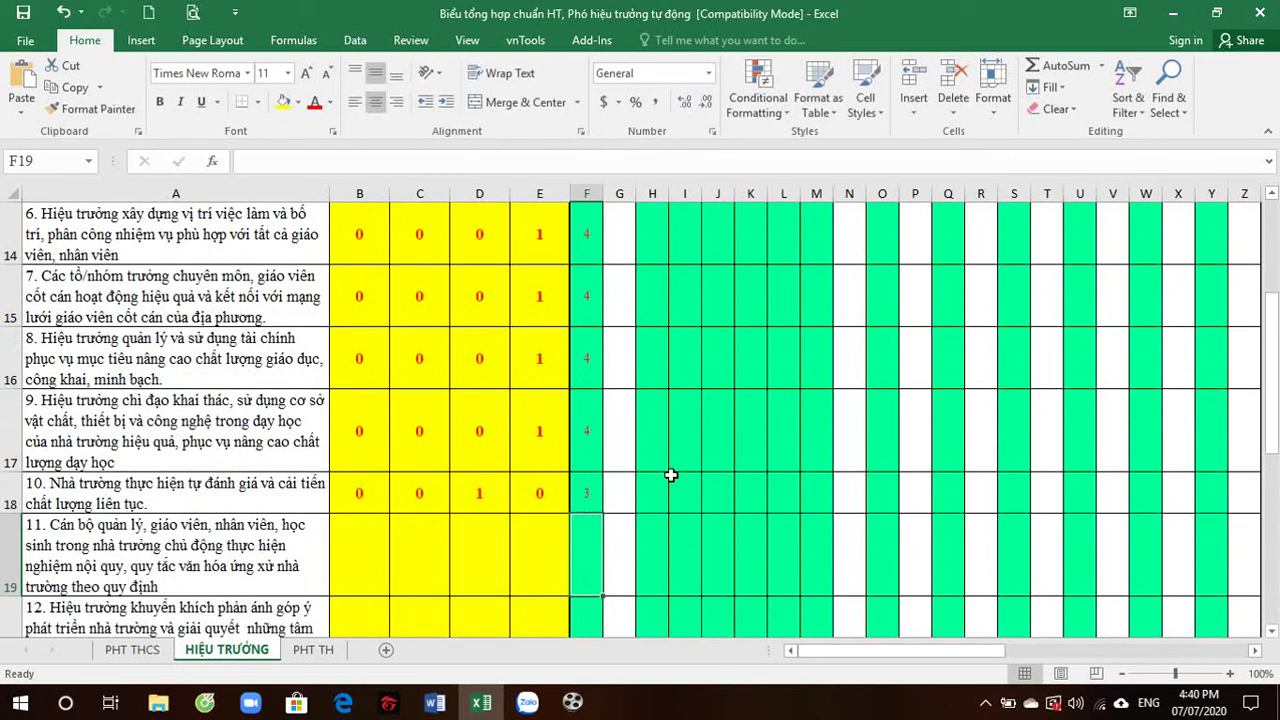
Enter a rating of 4 for each of criteria 11 to 18 in F19:F26.
type("4")
key("Return")
type("4")
key("Return")
type("4")
key("Return")
type("4")
key("Return")
type("4")
key("Return")
type("4")
key("Return")
type("4")
key("Return")
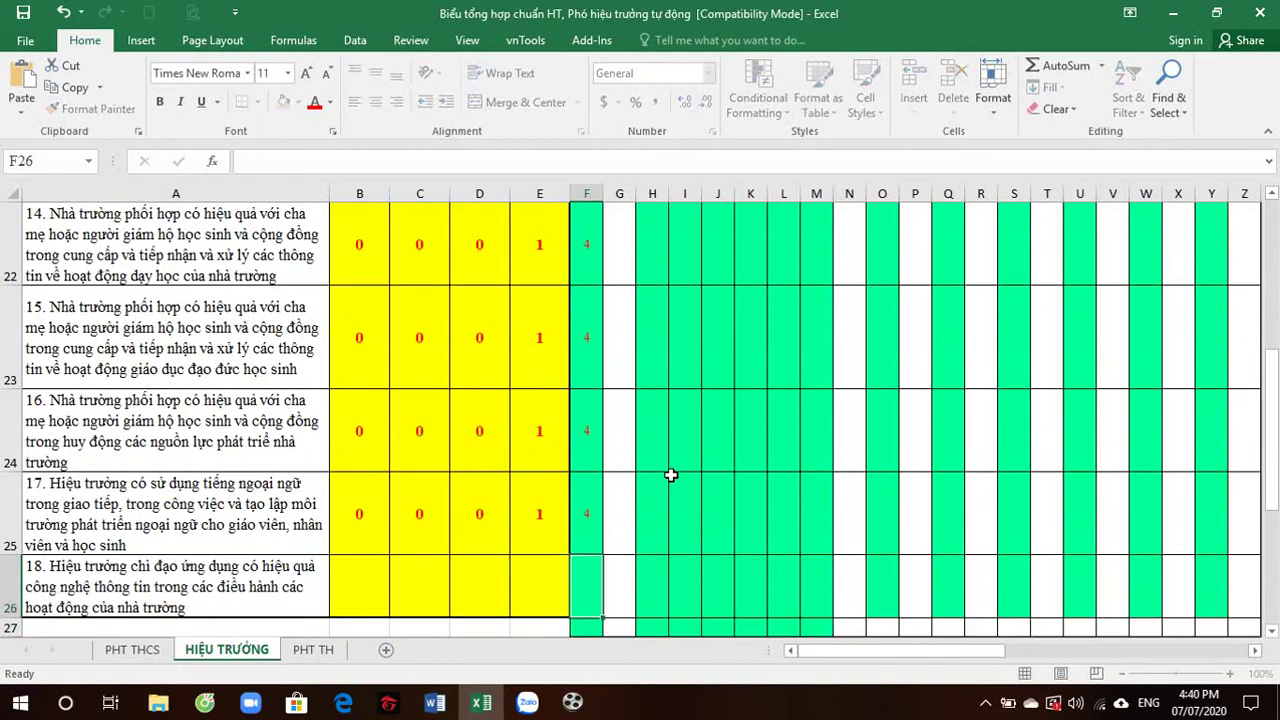
type("4")
key("Return")
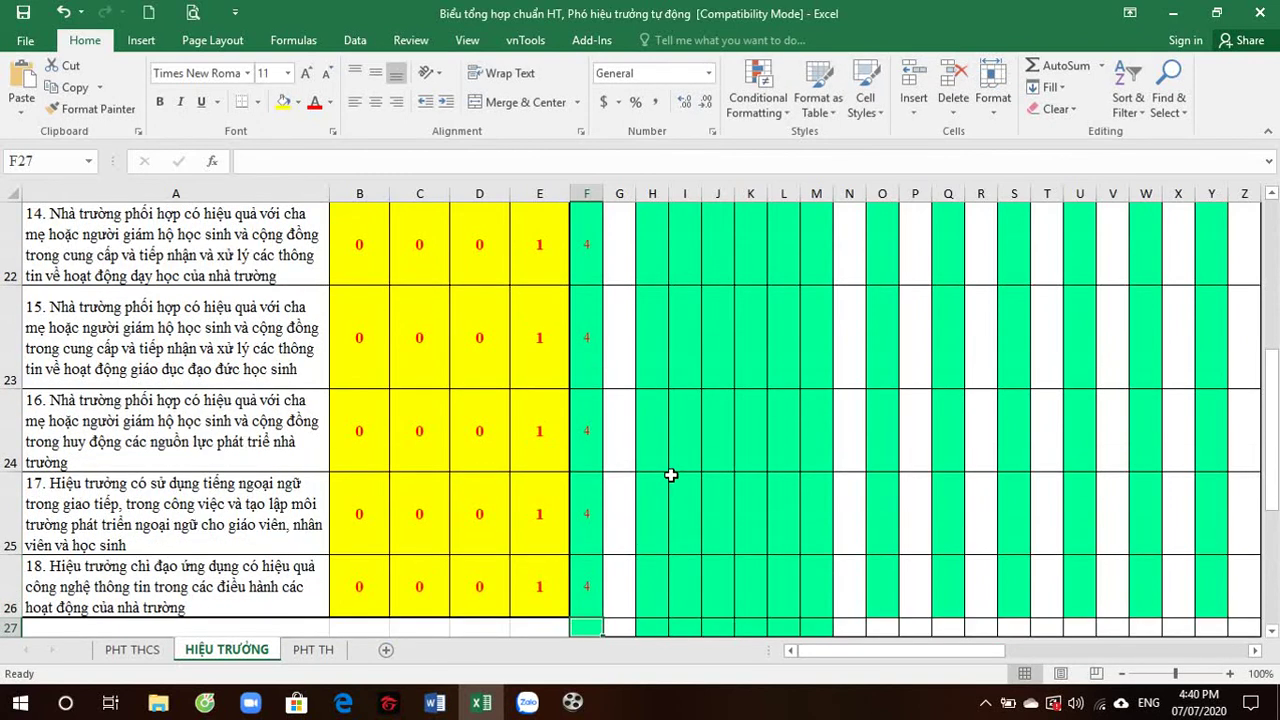
Enter the second respondent's ratings for criteria 1 to 4 in G9:G12: 3, 3, 2, 1.
scroll(672, 474, "up", 7)
left_click(621, 448)
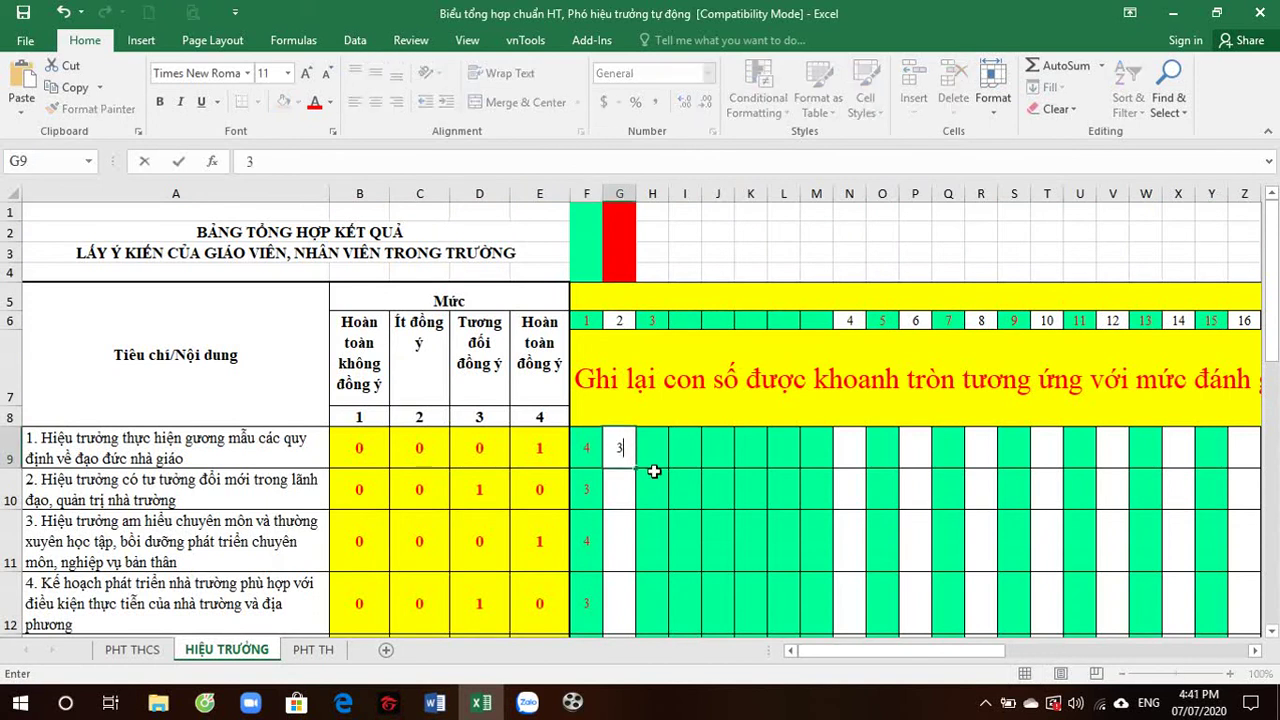
type("3")
key("Return")
type("3")
key("Return")
type("2")
key("Return")
type("1")
key("Return")
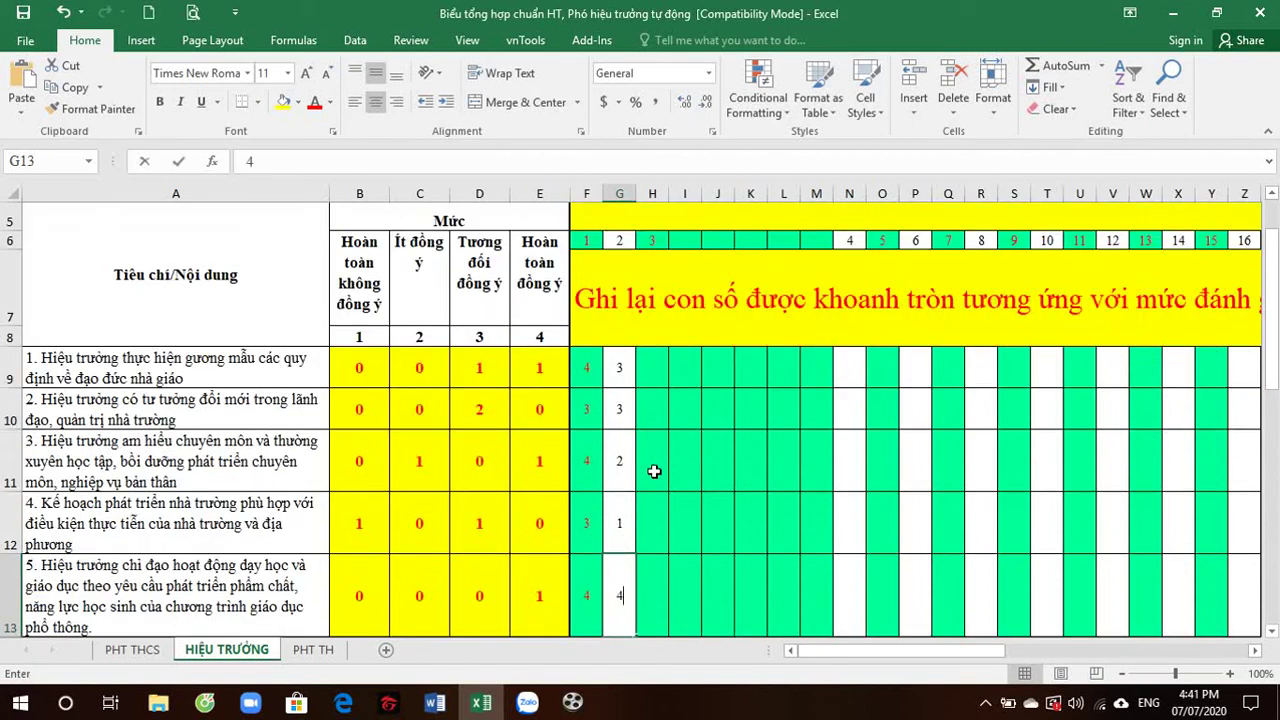
Enter the second respondent's ratings for criteria 5 to 11 in G13:G19: 4, 3, 4, 4, 4, 3, 3.
type("4")
key("Return")
type("3")
key("Return")
type("4")
key("Return")
type("4")
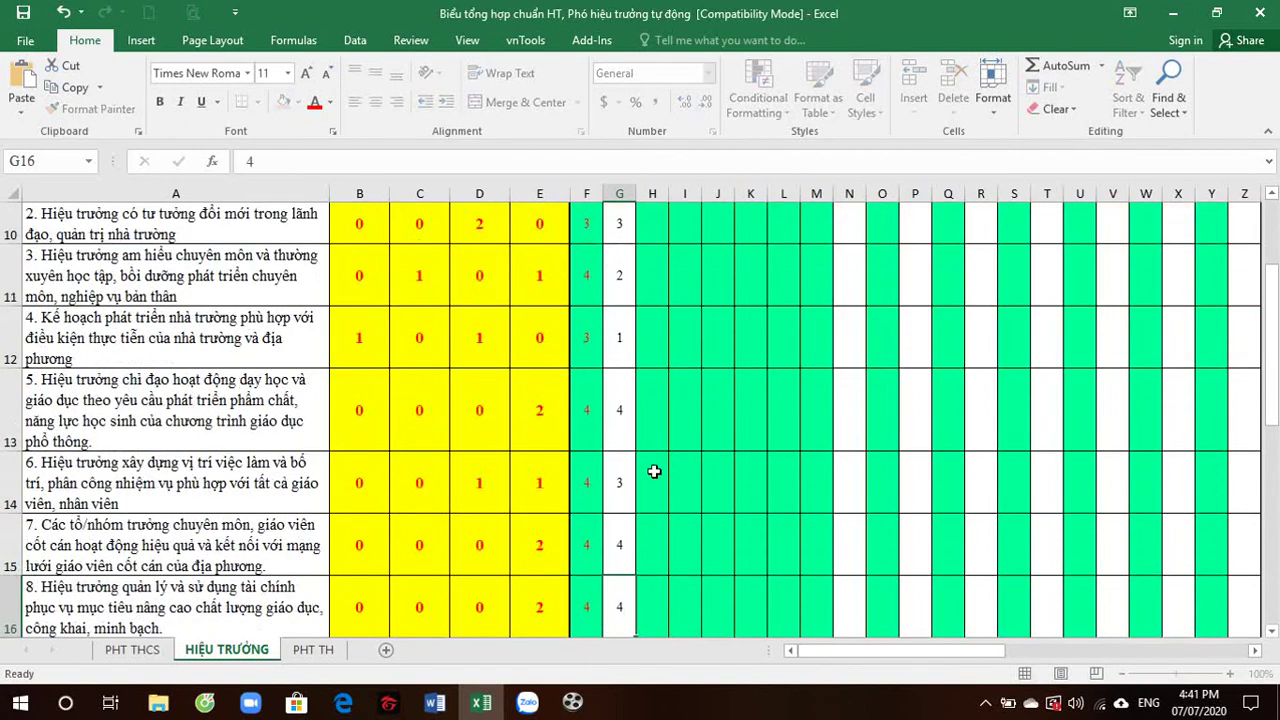
key("Return")
type("4")
key("Return")
type("3")
key("Return")
type("3")
key("Return")
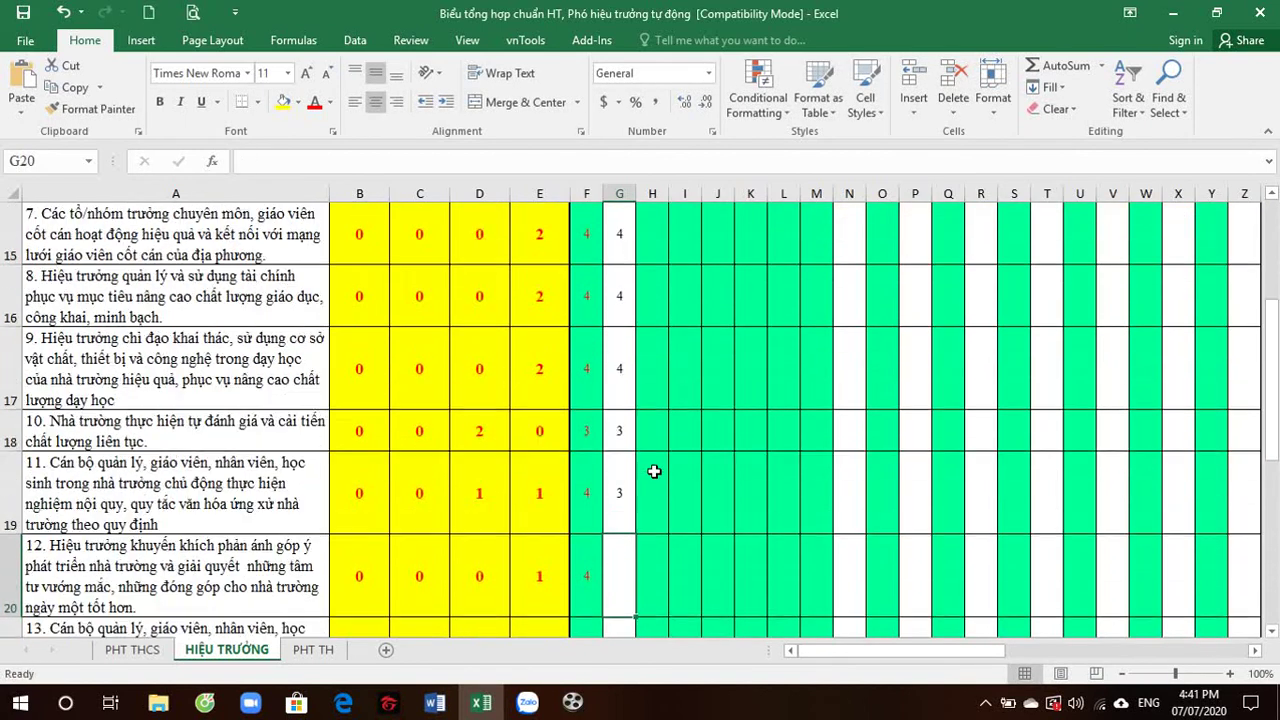
Enter a rating of 4 for each of criteria 12 to 18 in G20:G26.
type("4")
key("Return")
type("4")
key("Return")
type("4")
key("Return")
type("4")
key("Return")
type("4")
key("Return")
type("4")
key("Return")
type("4")
key("Return")
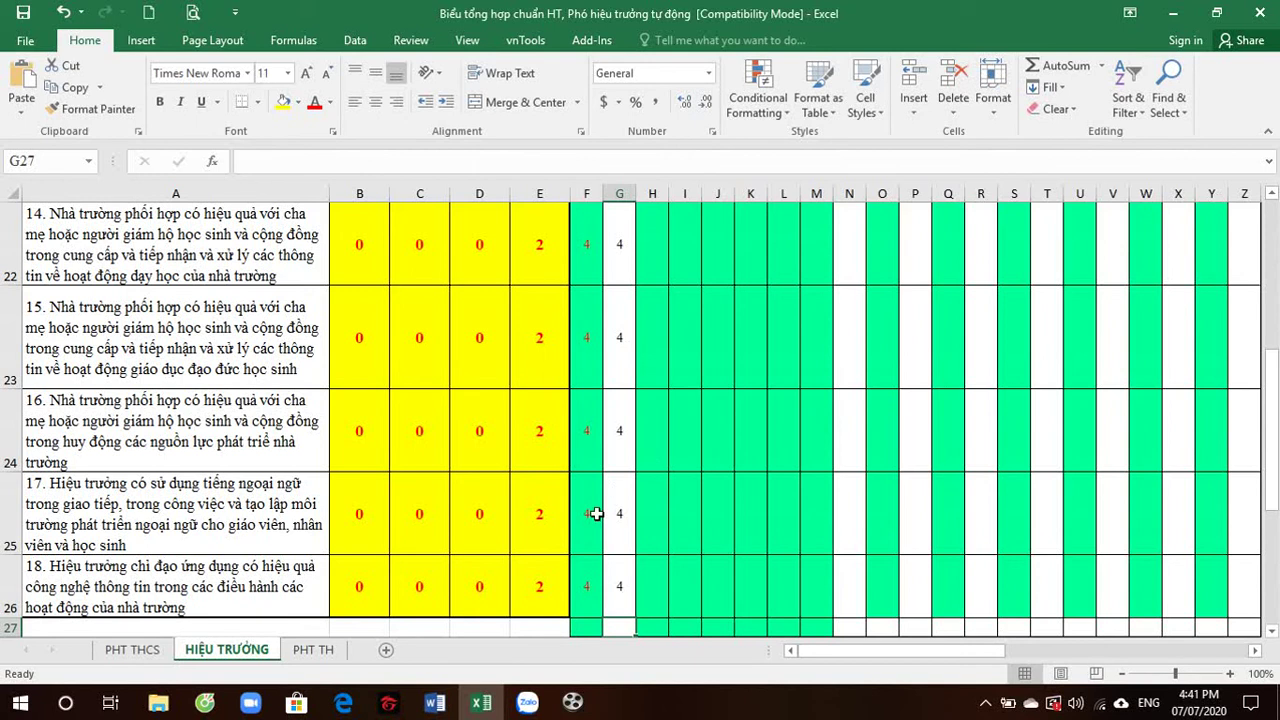
Inspect the counting formula in B9 and review the rating tallies for each criterion in columns B to E.
scroll(531, 537, "up", 5)
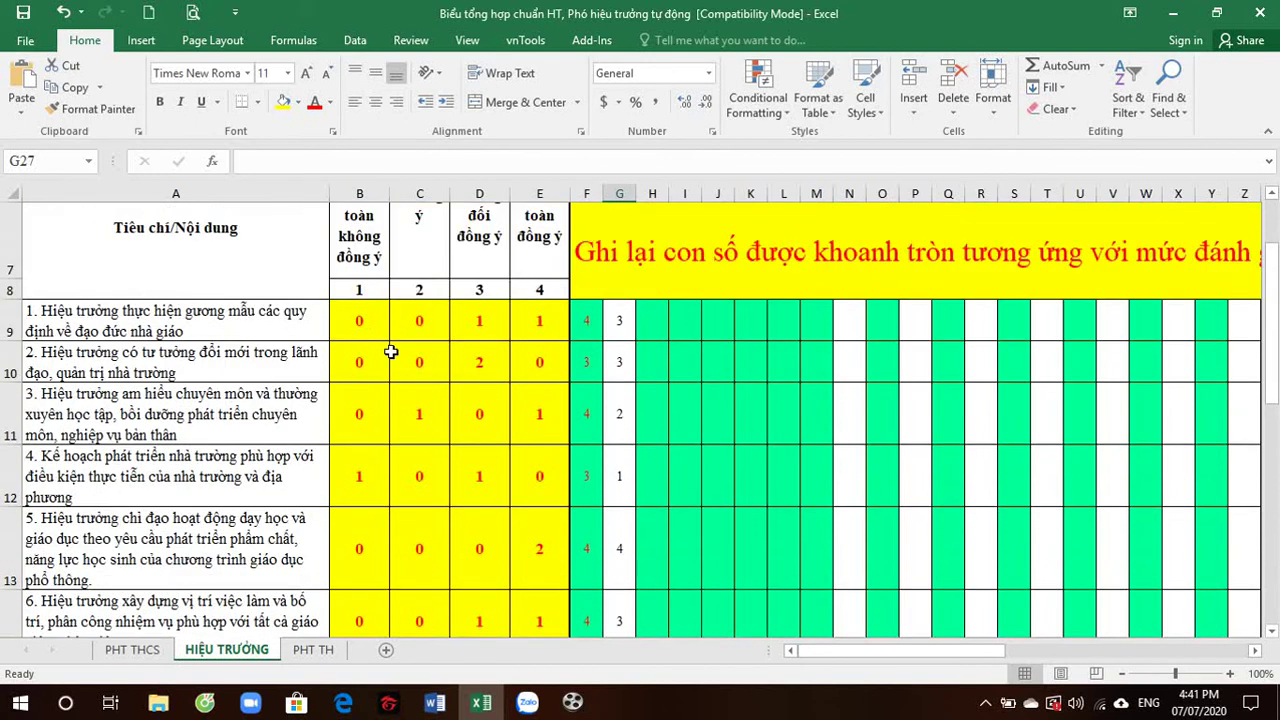
scroll(390, 352, "up", 1)
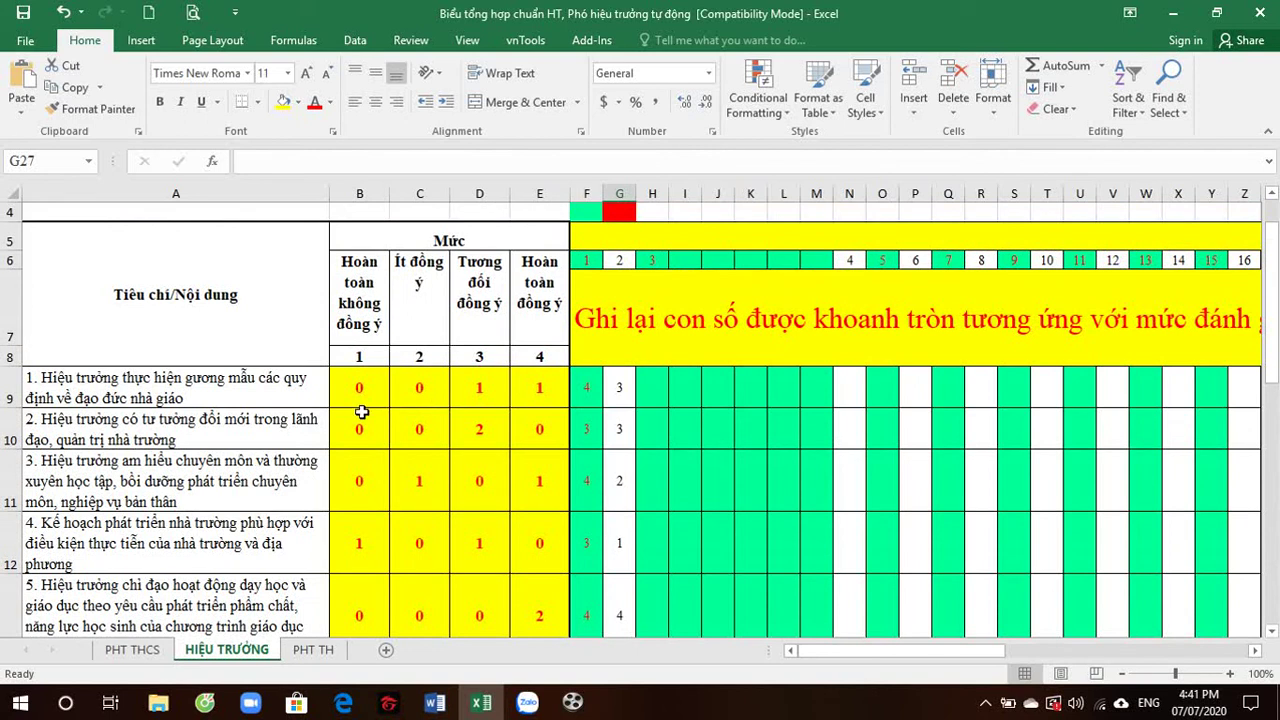
left_click(364, 394)
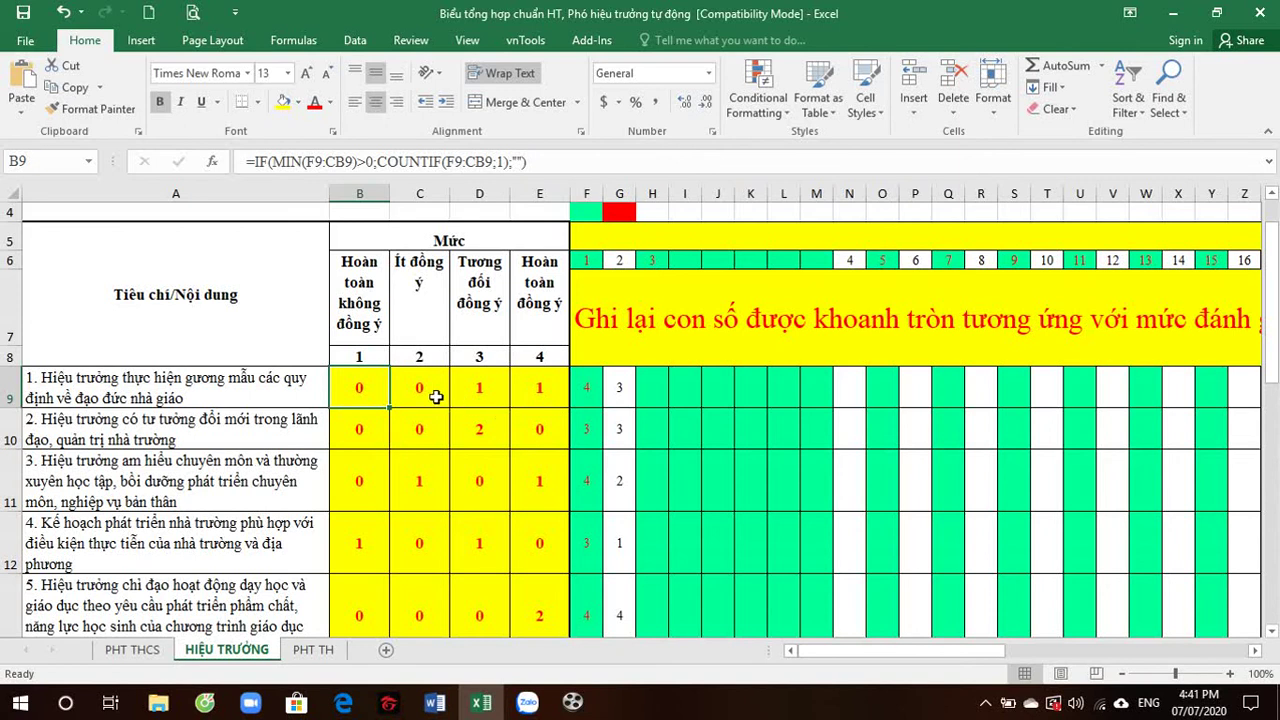
left_click(596, 412)
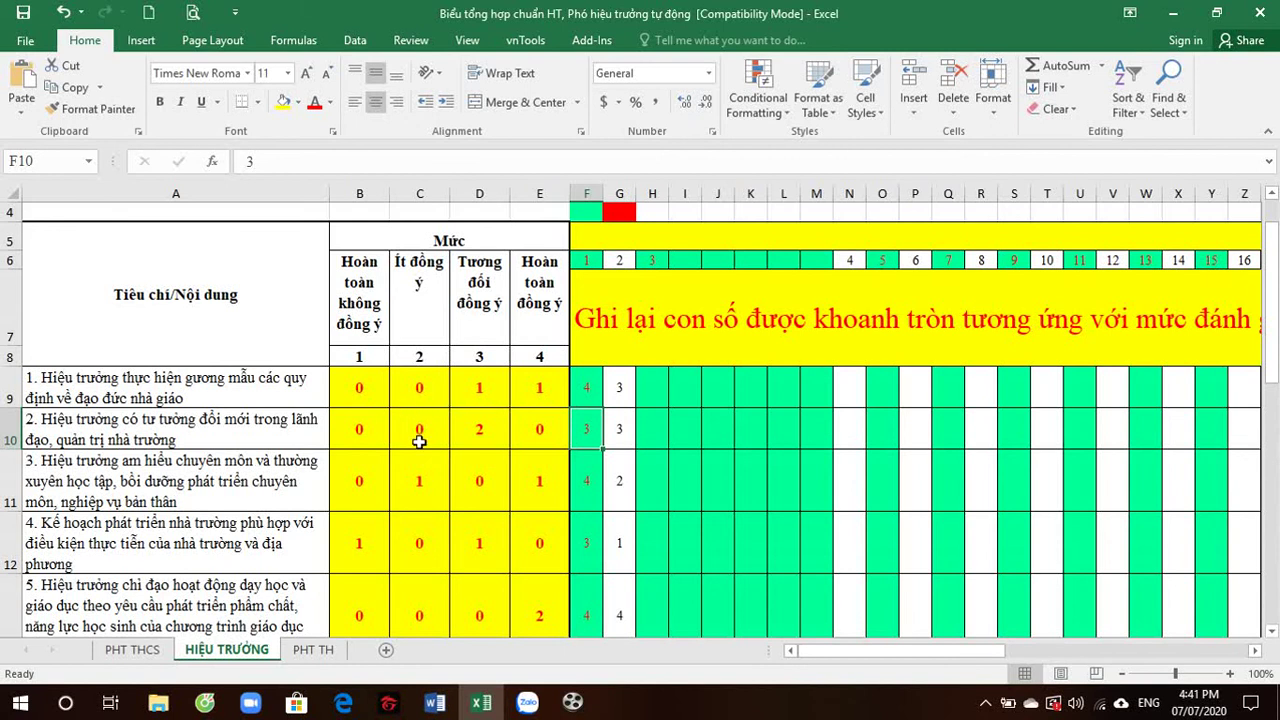
scroll(421, 452, "down", 3)
scroll(421, 452, "down", 3)
scroll(423, 449, "up", 7)
left_click_drag(360, 391, 501, 464)
left_click_drag(112, 264, 485, 525)
scroll(444, 521, "up", 7)
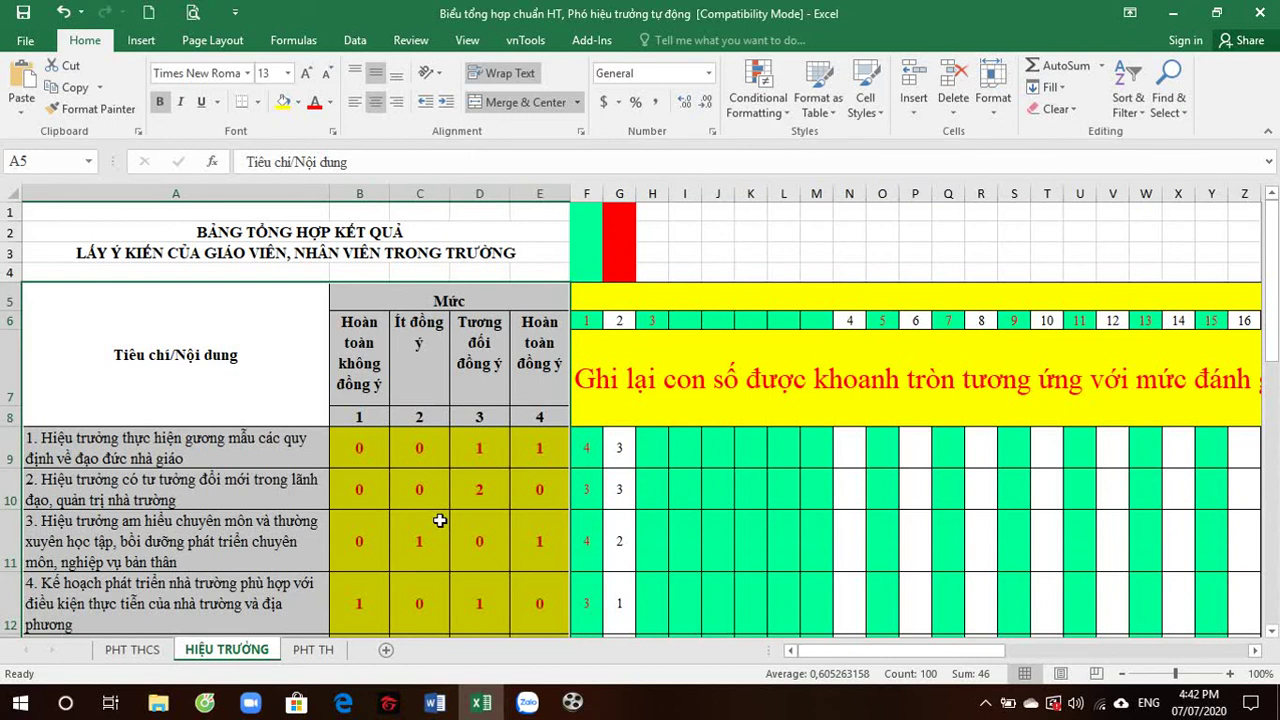
left_click(676, 487)
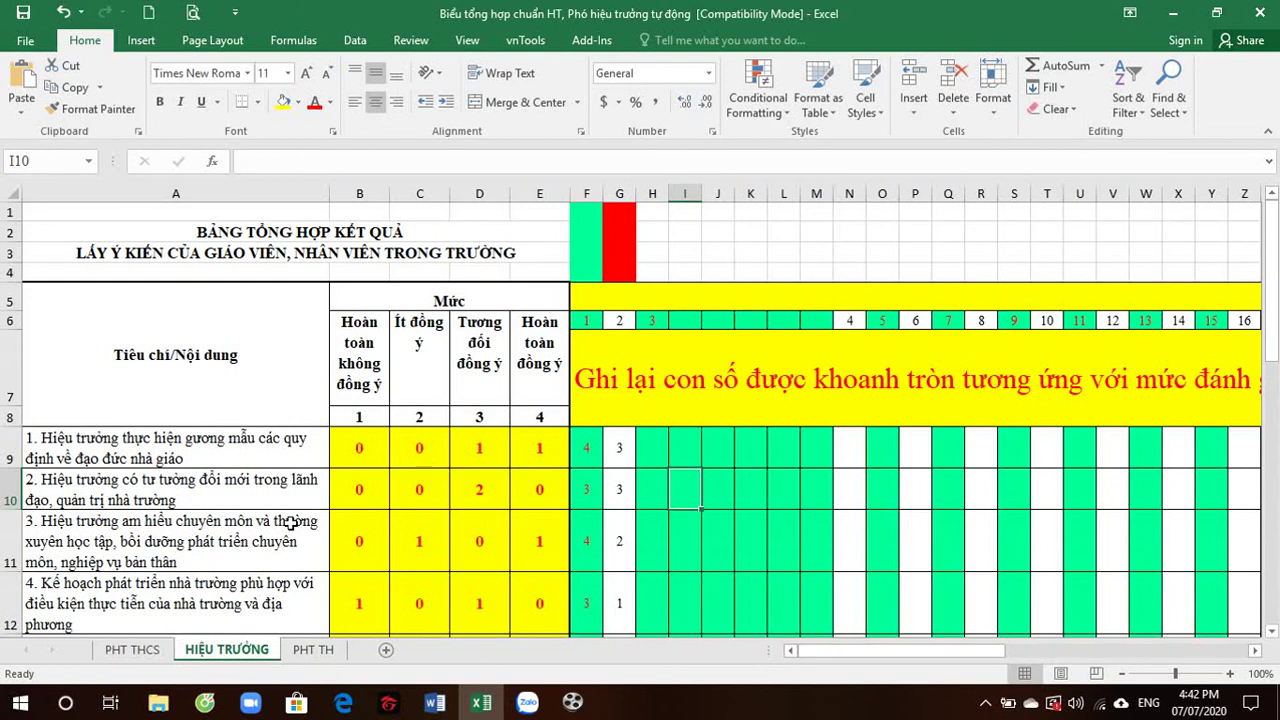
left_click(572, 702)
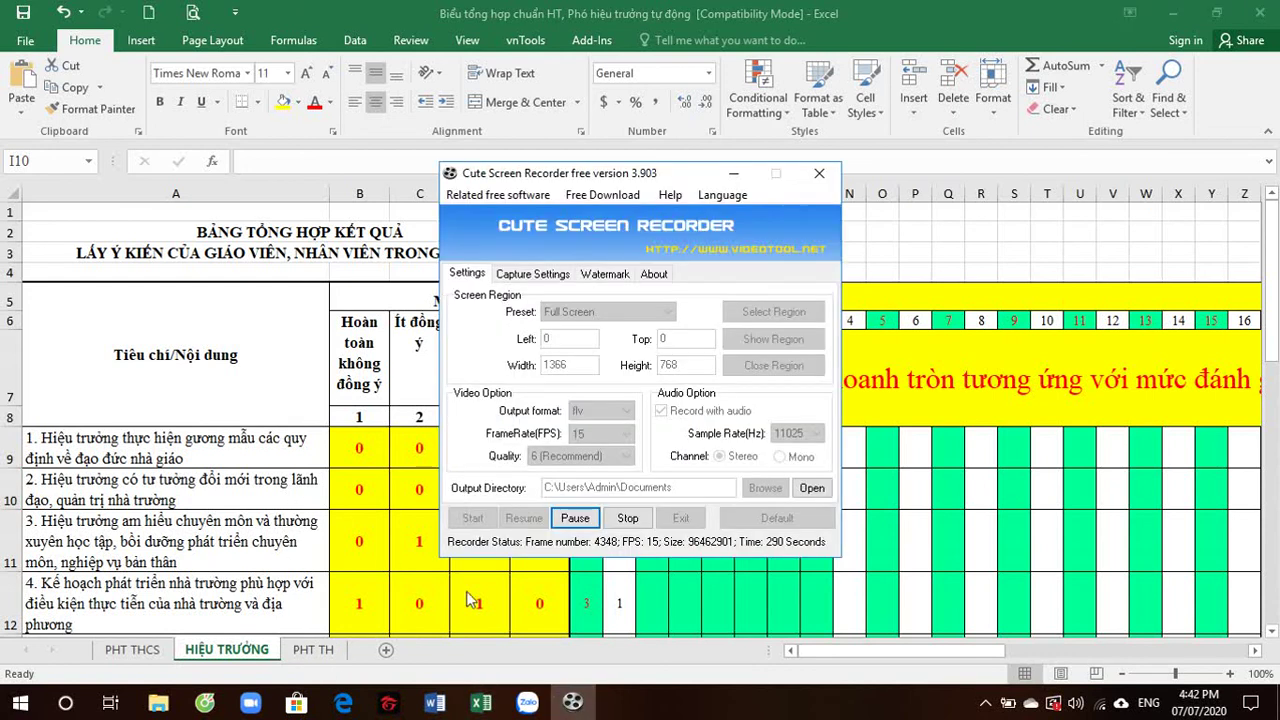
left_click(628, 519)
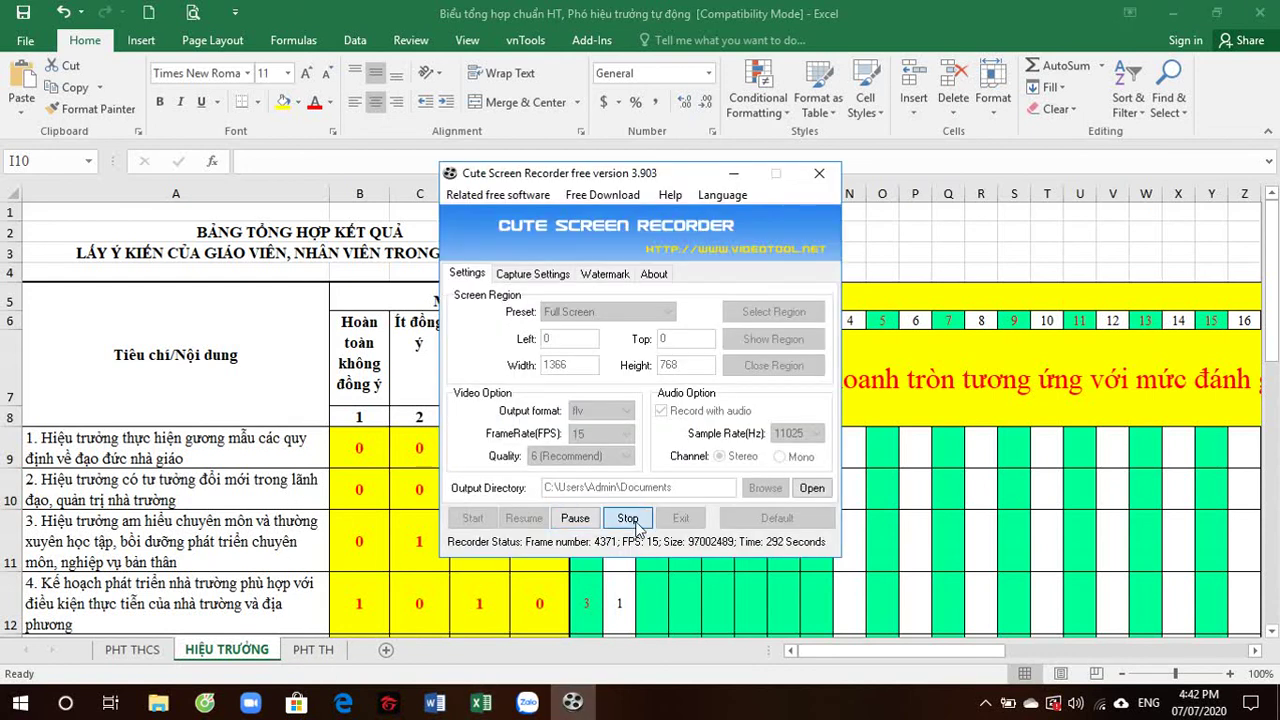